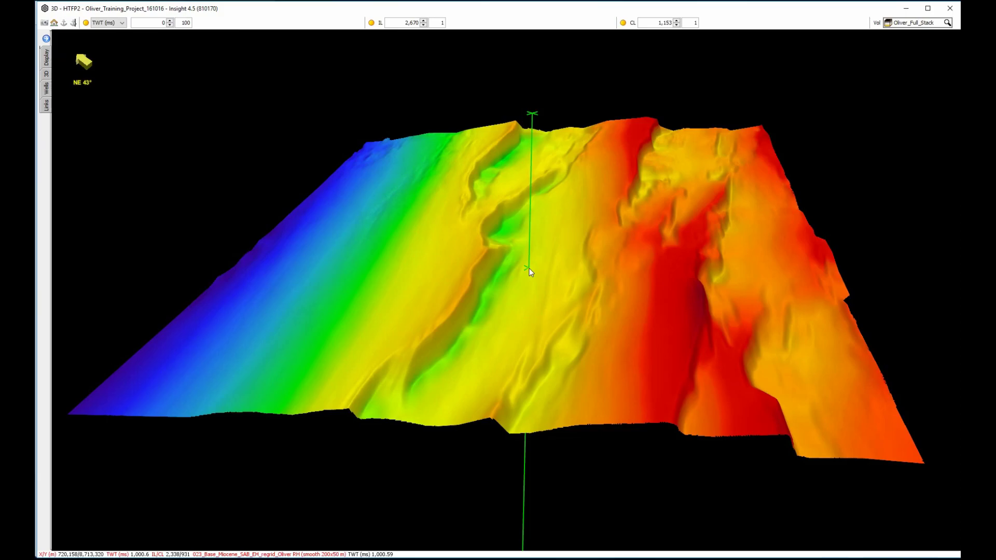
# Show the four boundary_dipSE faults (001 to 004) in the 3D view and rotate the surface to inspect them
pyautogui.hotkey('alt', 'Tab')
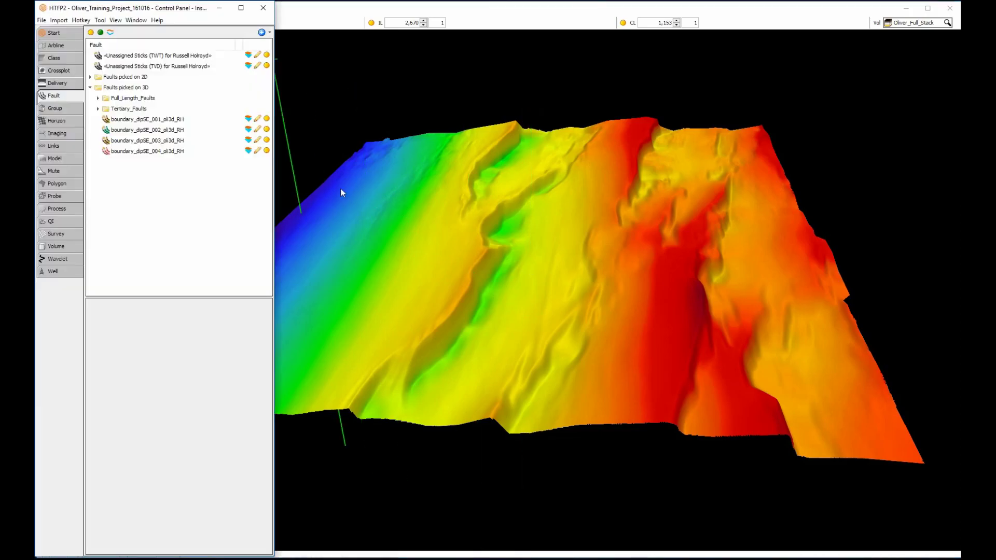
pyautogui.click(177, 120)
pyautogui.keyDown('shift'); pyautogui.click(173, 151); pyautogui.keyUp('shift')
pyautogui.rightClick(173, 151)
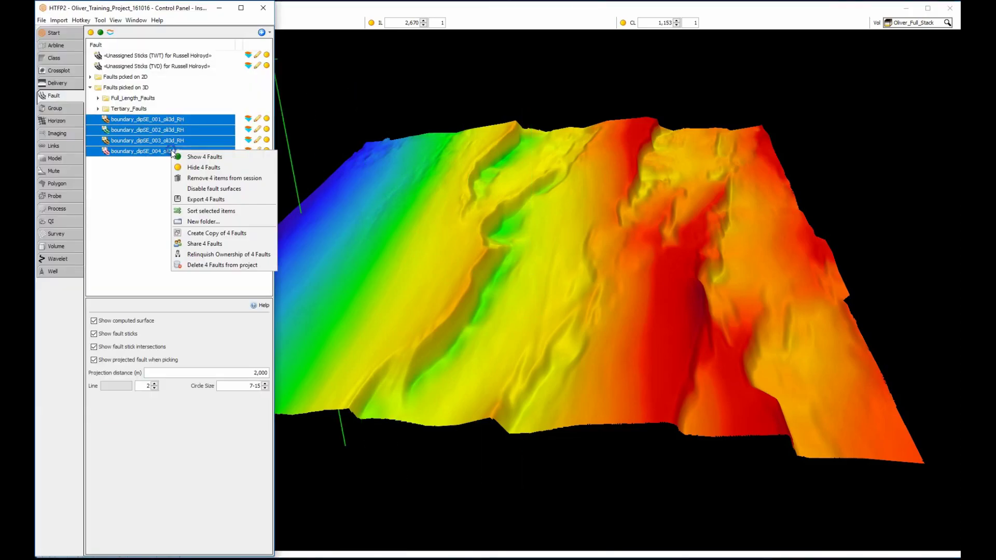
pyautogui.click(197, 157)
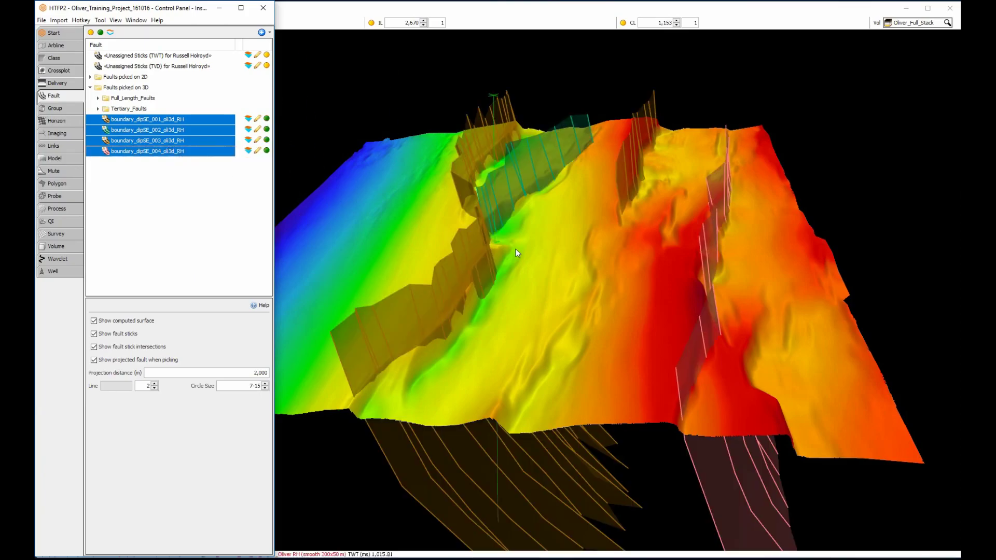
pyautogui.click(544, 257)
pyautogui.moveTo(544, 257); pyautogui.dragTo(459, 263)
# In the Map window, set the fault intersection to Horizontal Slice and move the TWT slice to 3,000 ms
pyautogui.click(568, 557)
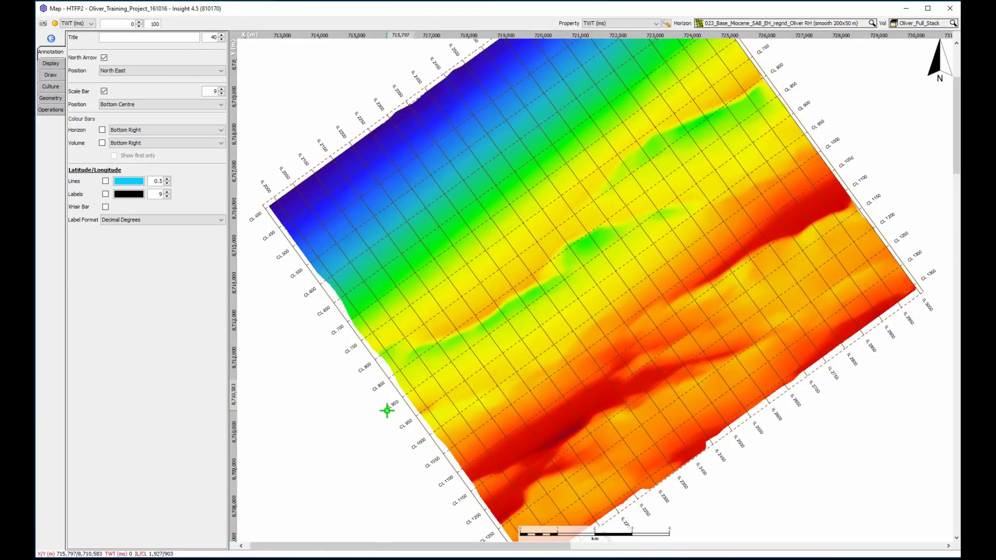
pyautogui.click(51, 64)
pyautogui.click(165, 251)
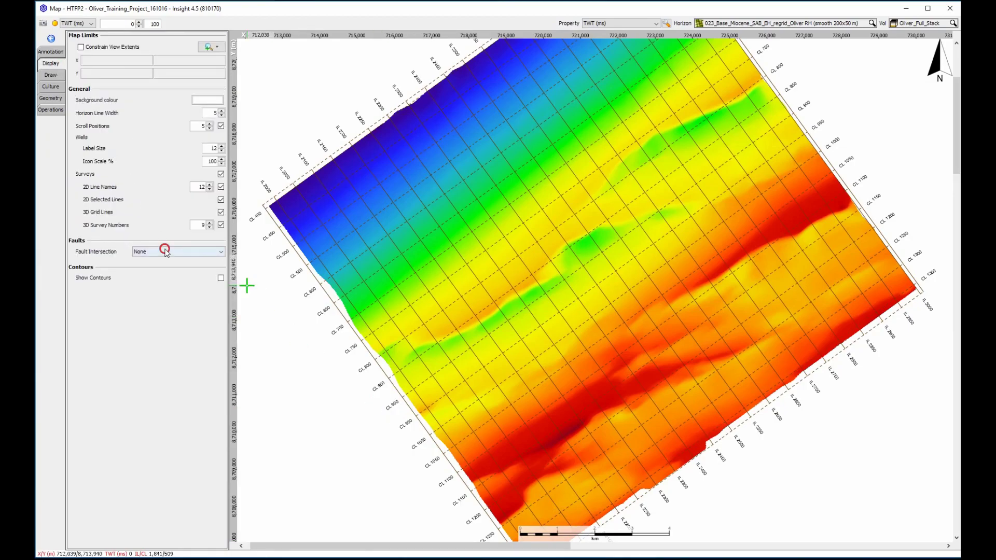
pyautogui.click(180, 258)
pyautogui.click(117, 24)
pyautogui.scroll(-8, 116, 24)
pyautogui.scroll(-11, 115, 23)
pyautogui.scroll(-6, 114, 24)
pyautogui.scroll(4, 114, 23)
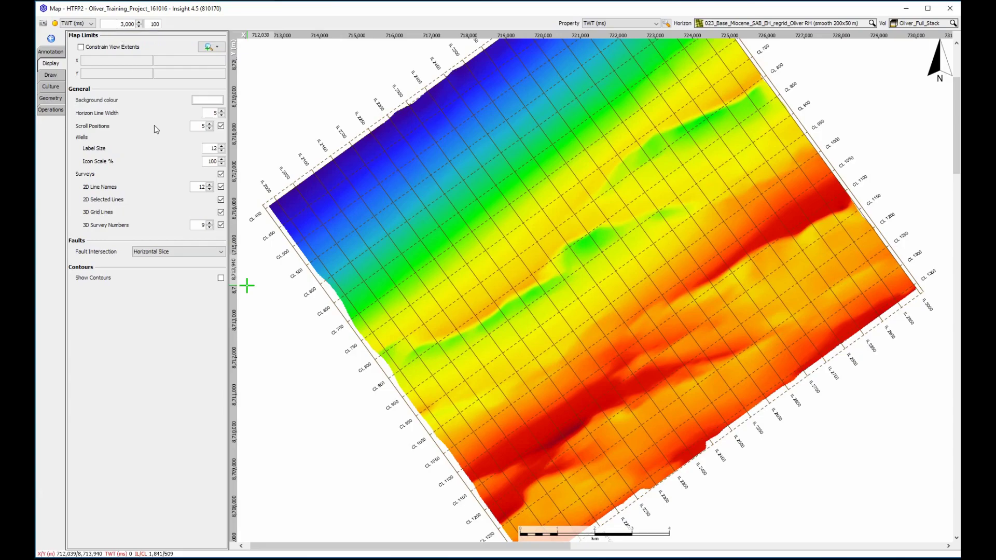
# Set the map's fault intersection to Horizon and show TWT contours at an interval of 5
pyautogui.click(179, 251)
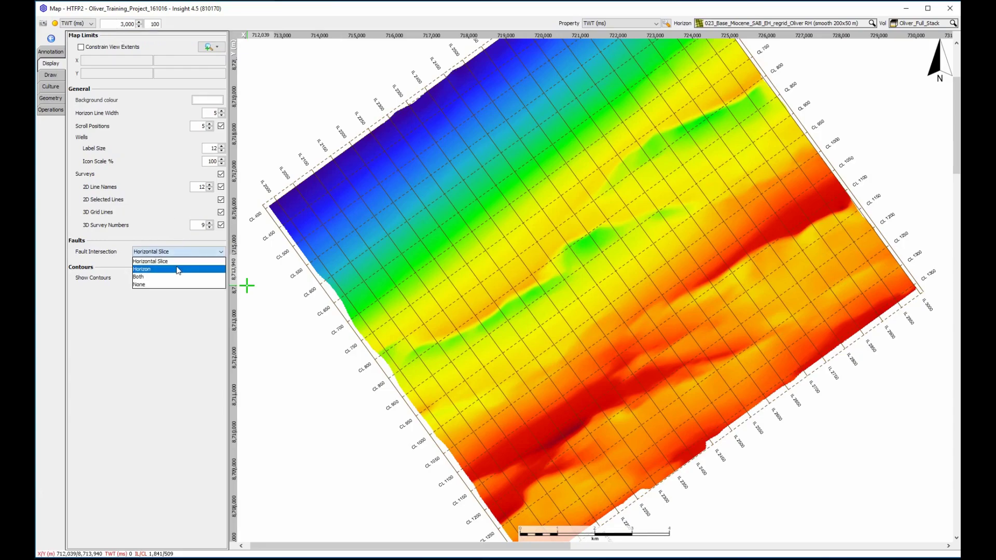
pyautogui.click(177, 269)
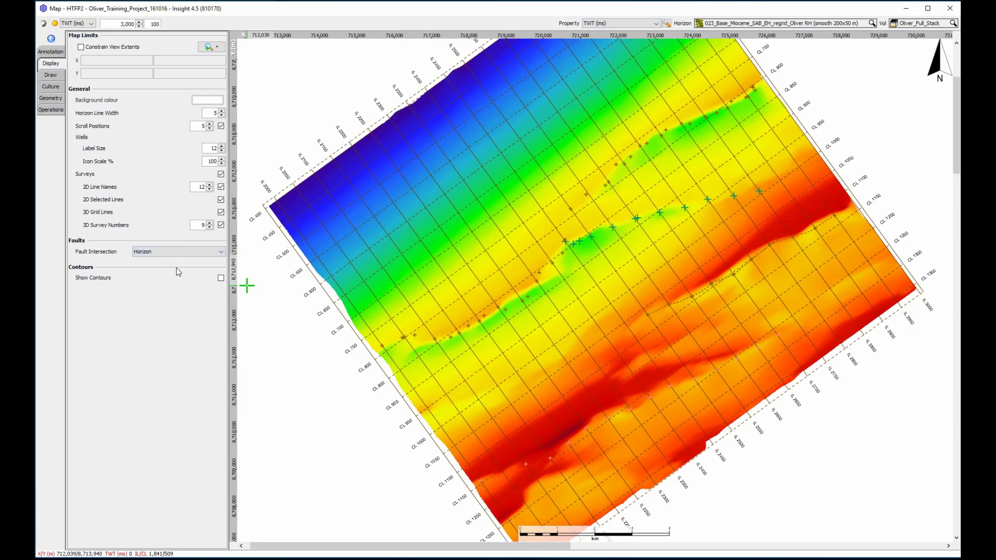
pyautogui.click(221, 278)
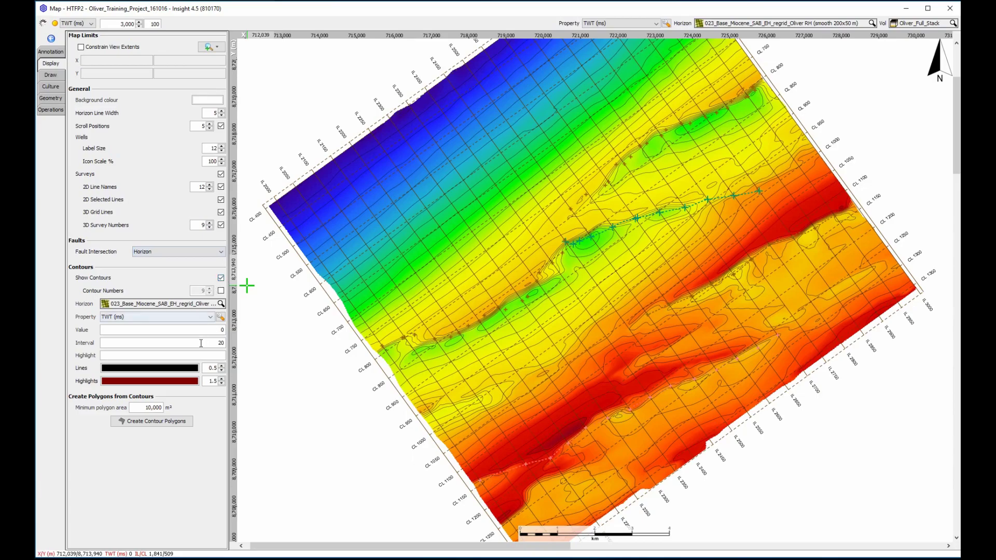
pyautogui.moveTo(200, 343); pyautogui.dragTo(232, 348)
pyautogui.write('10')
pyautogui.press('Tab')
pyautogui.moveTo(209, 344); pyautogui.dragTo(227, 346)
pyautogui.write('5')
pyautogui.press('Tab')
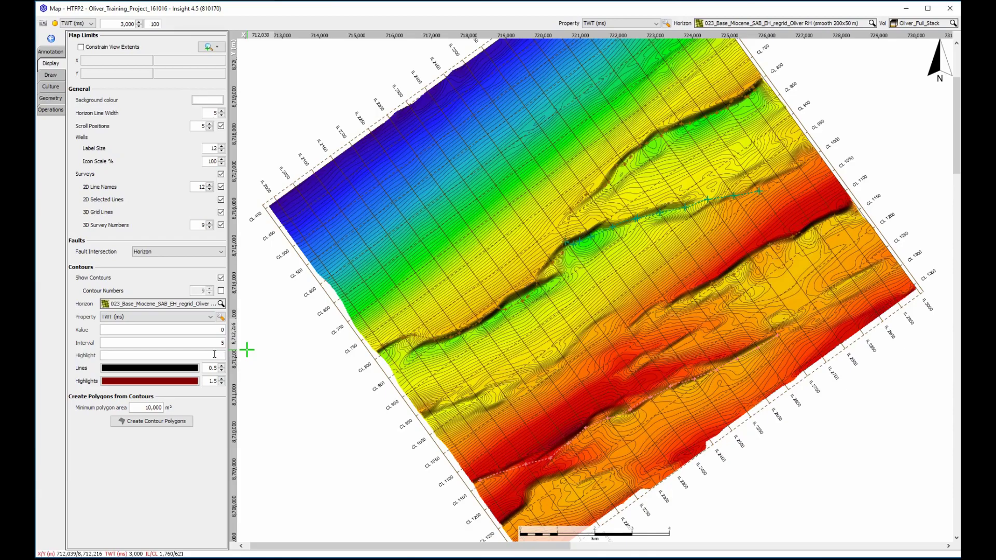
# Display the horizon's Dip Curvature property on the map with the TWT contours overlaid
pyautogui.click(221, 278)
pyautogui.click(594, 24)
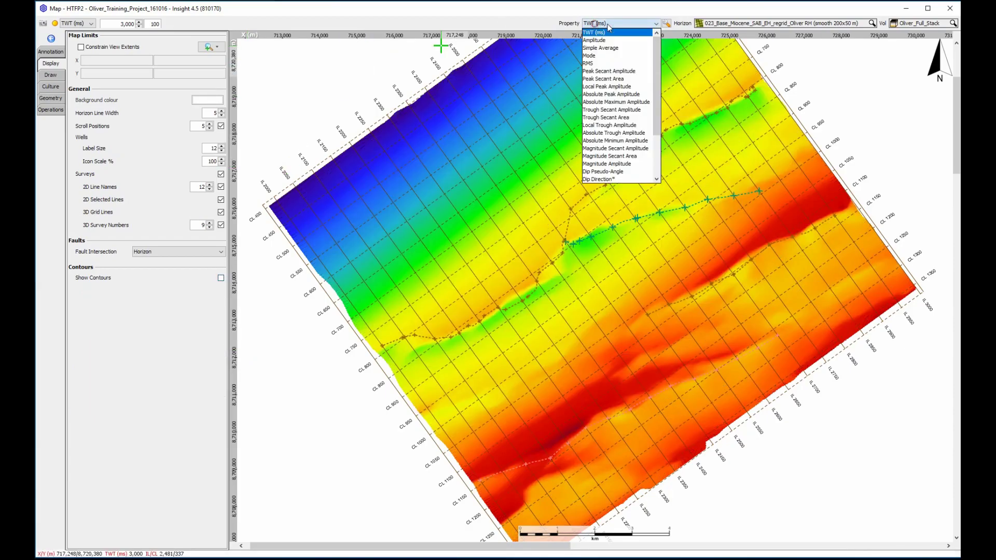
pyautogui.moveTo(657, 89); pyautogui.dragTo(657, 129)
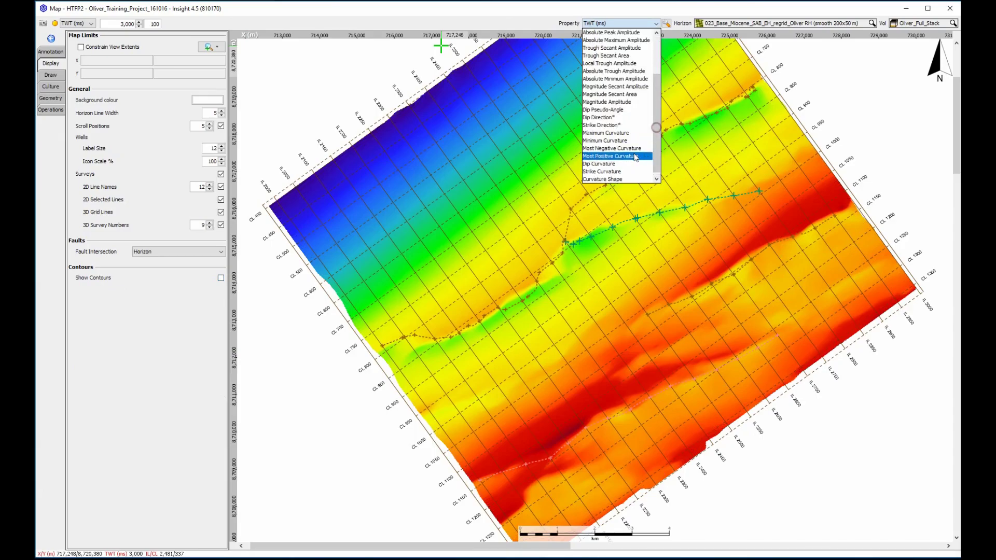
pyautogui.click(602, 164)
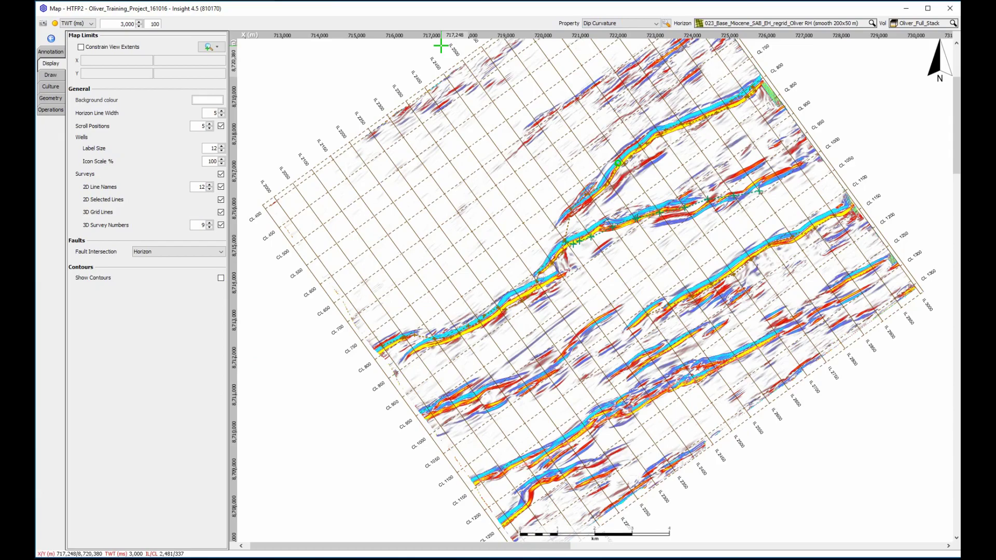
pyautogui.click(221, 278)
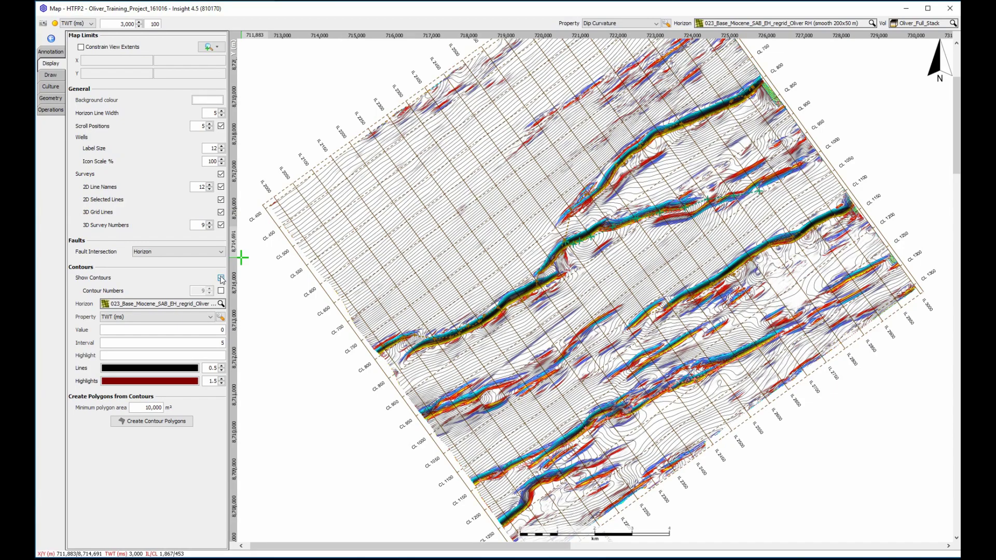
# Create a new fault polygon named Fault_Polygon_set1 on the 023_Base_Miocene_SAB_EH_regrid_Oliver RH (smooth 200x50 m) horizon
pyautogui.hotkey('alt', 'Tab')
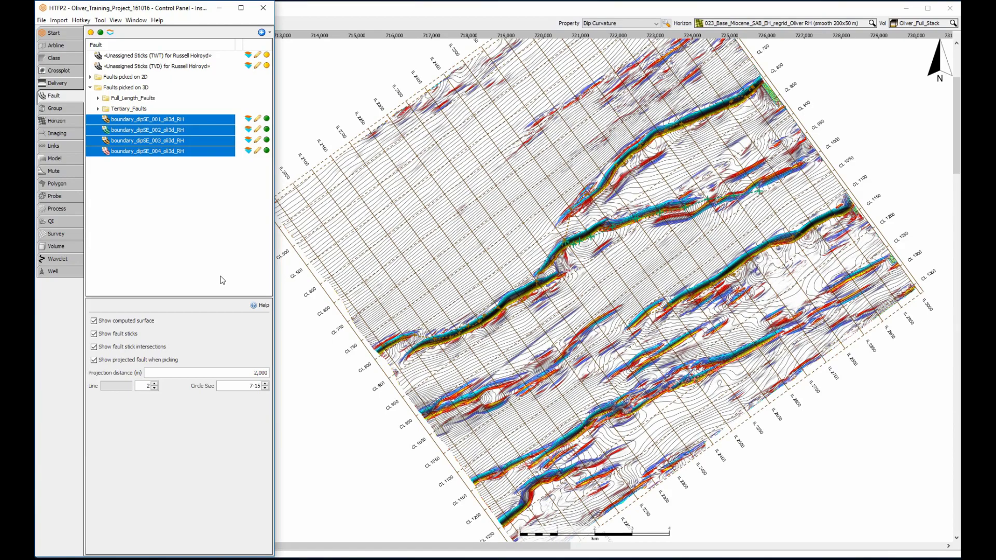
pyautogui.click(58, 184)
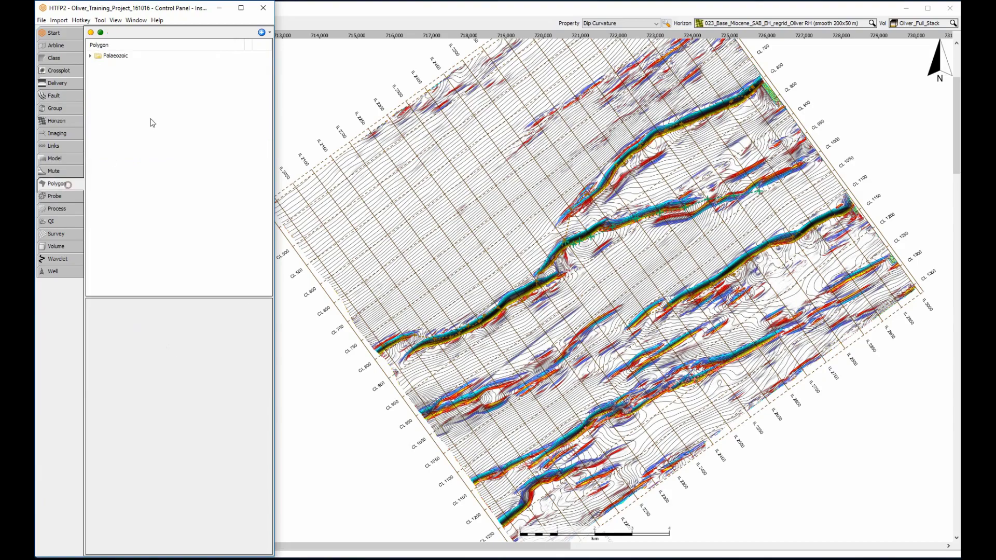
pyautogui.click(262, 32)
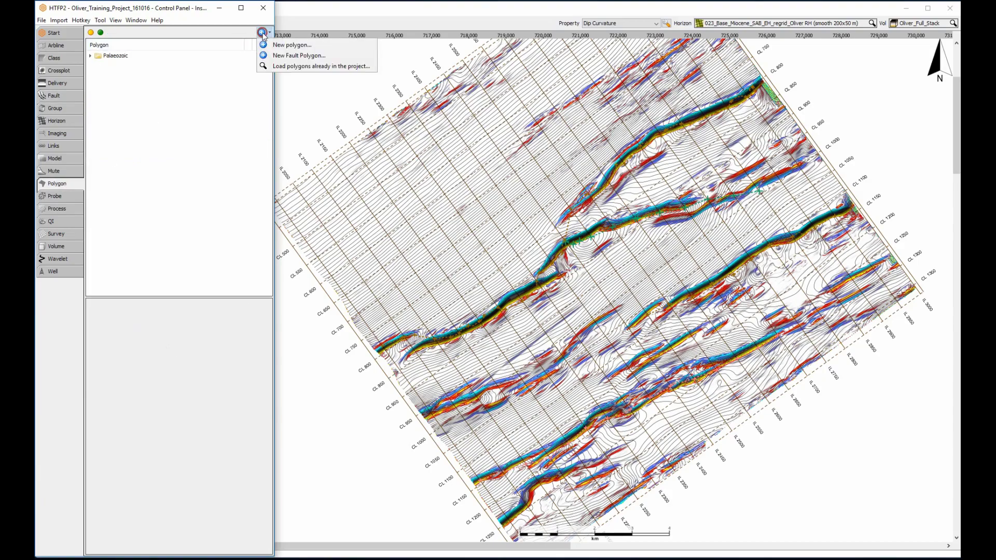
pyautogui.click(275, 60)
pyautogui.write('Fault')
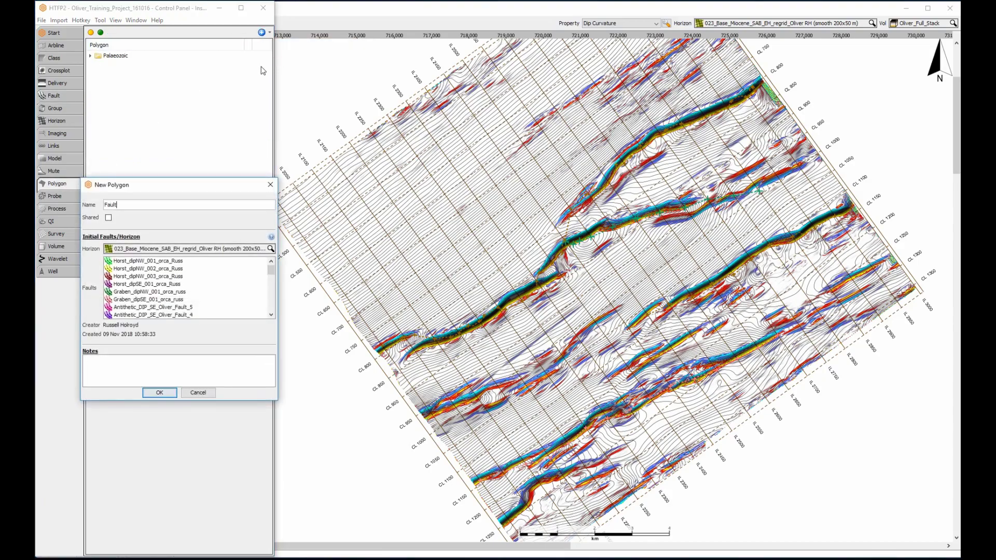
pyautogui.write('_Polygon_set1')
pyautogui.click(230, 250)
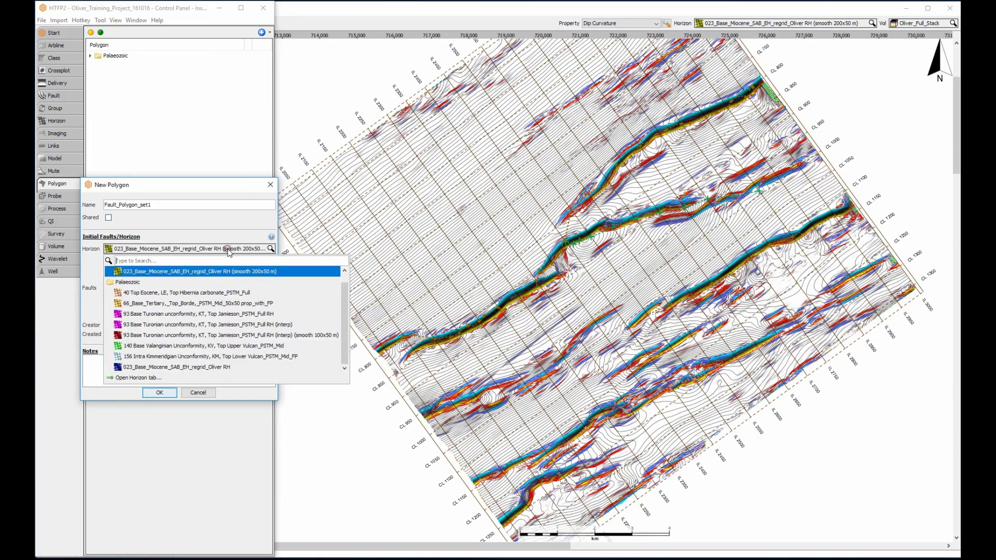
pyautogui.click(230, 250)
pyautogui.click(161, 392)
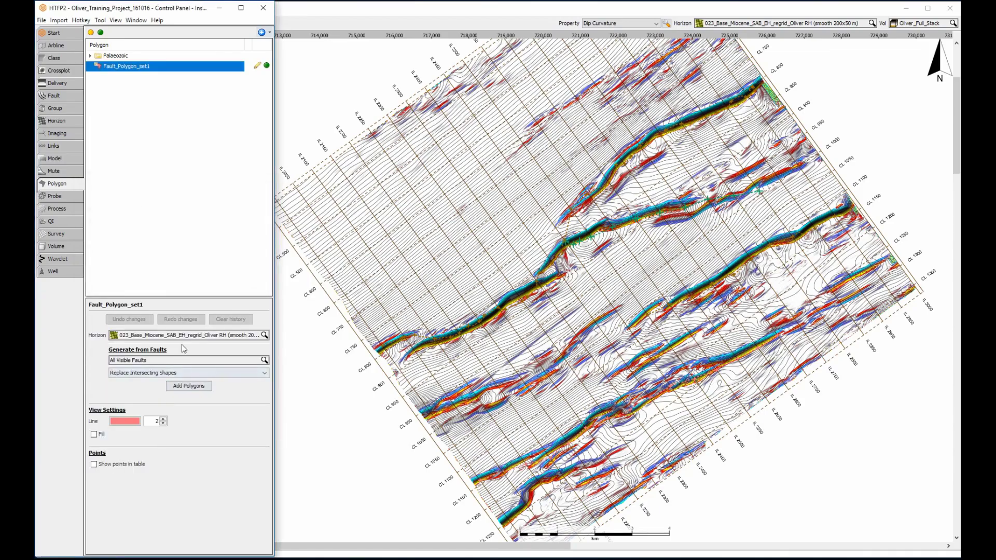
# Check the horizon assigned to Fault_Polygon_set1 and set its line to blue with a width of 3
pyautogui.click(189, 335)
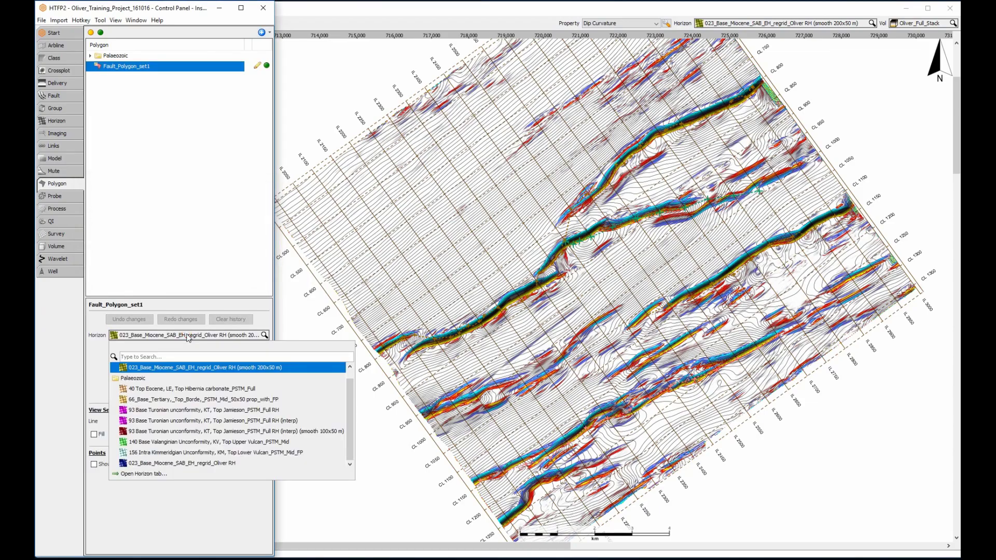
pyautogui.click(188, 336)
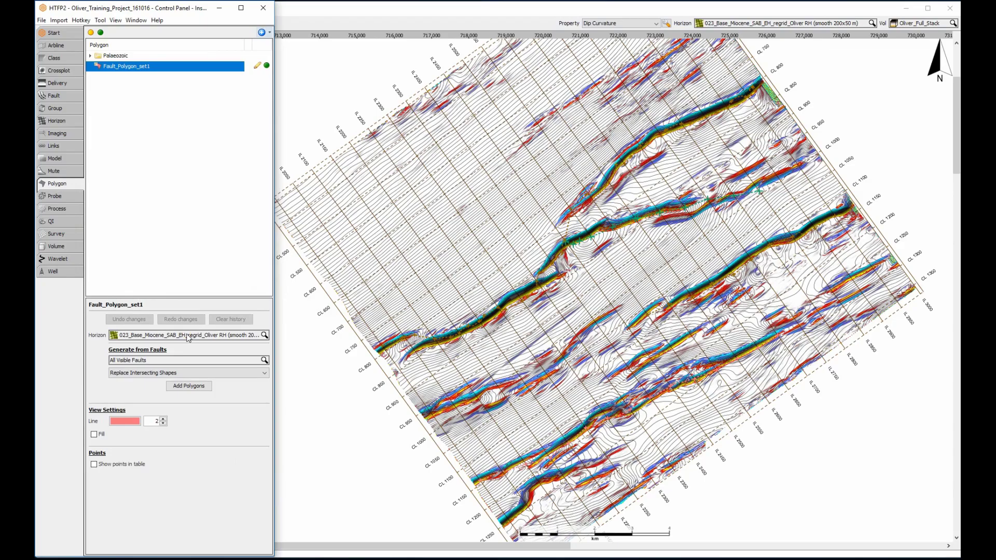
pyautogui.click(130, 421)
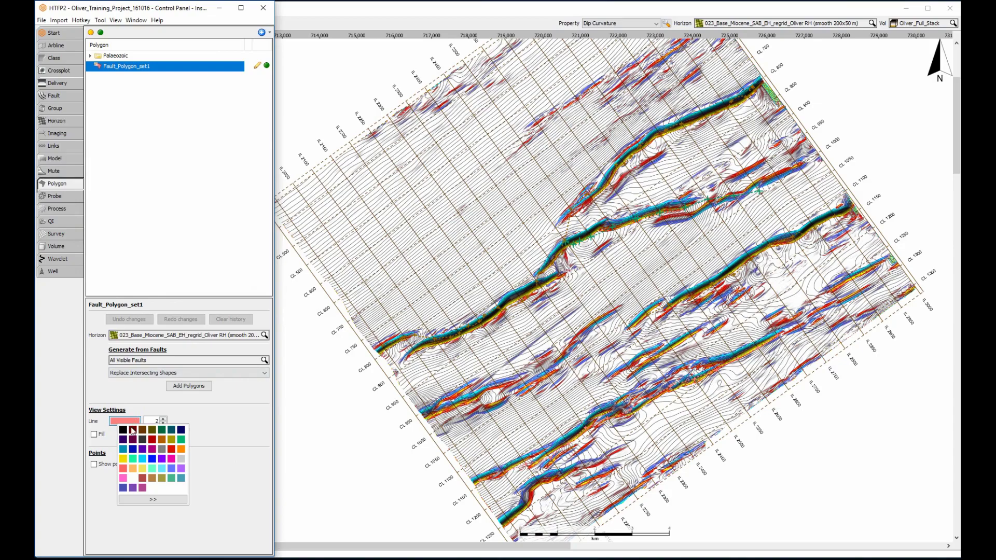
pyautogui.click(152, 459)
pyautogui.click(163, 420)
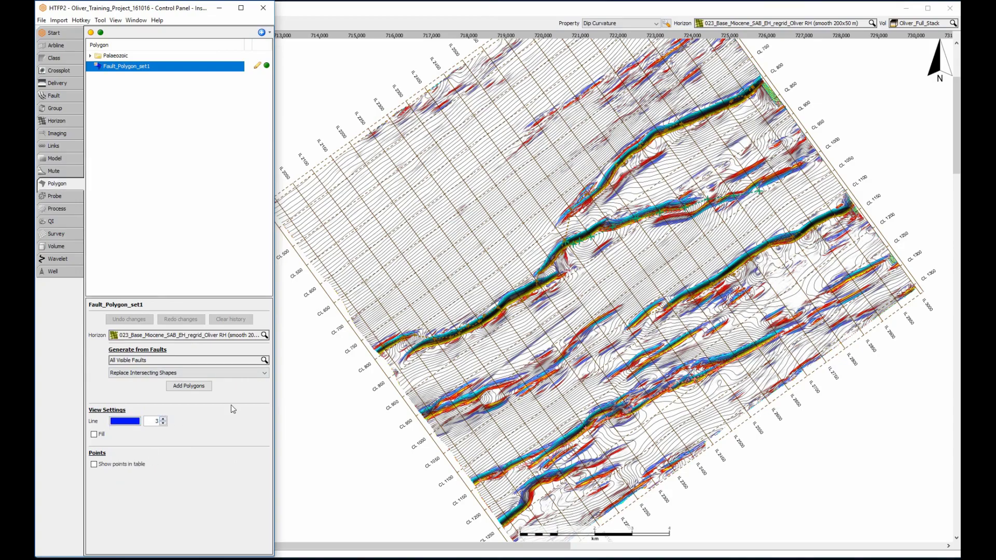
# Start picking Fault_Polygon_set1 and digitise a closed polygon around the northernmost fault trace, out to the survey's northeast edge
pyautogui.click(257, 65)
pyautogui.click(767, 70)
pyautogui.moveTo(642, 140); pyautogui.dragTo(547, 237)
pyautogui.click(549, 235)
pyautogui.click(660, 135)
pyautogui.click(676, 132)
pyautogui.click(702, 121)
pyautogui.click(740, 105)
pyautogui.click(757, 93)
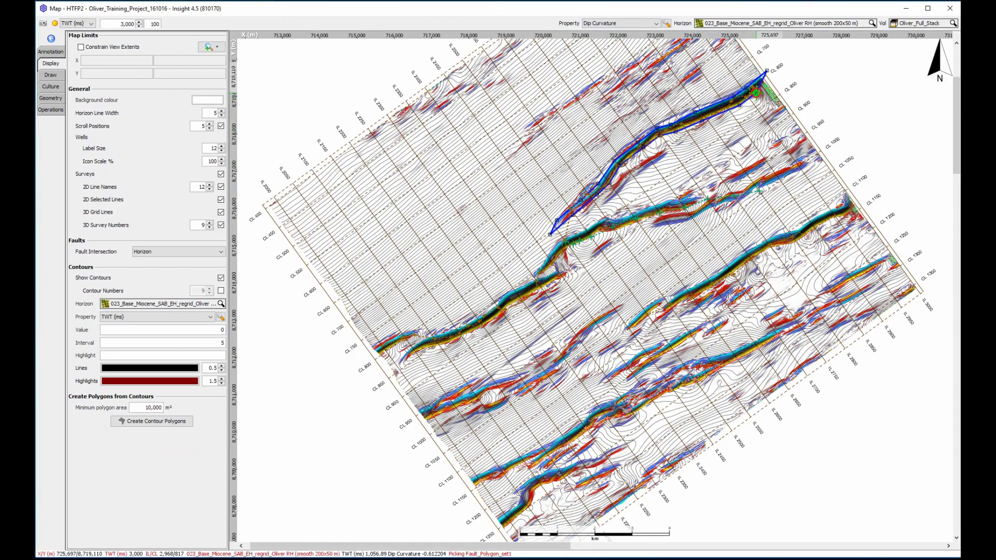
pyautogui.doubleClick(773, 78)
# Digitise a short closed polygon around the small fault trace at the survey's western edge near CL 750
pyautogui.click(365, 354)
pyautogui.click(389, 340)
pyautogui.click(411, 330)
pyautogui.click(430, 328)
pyautogui.click(415, 334)
pyautogui.click(393, 345)
pyautogui.doubleClick(371, 360)
# Digitise a third polygon along the longer fault trace running northeast from just beside the short western polygon
pyautogui.click(399, 361)
pyautogui.click(415, 346)
pyautogui.click(433, 337)
pyautogui.click(448, 334)
pyautogui.click(470, 322)
pyautogui.click(494, 309)
pyautogui.click(503, 297)
pyautogui.click(516, 290)
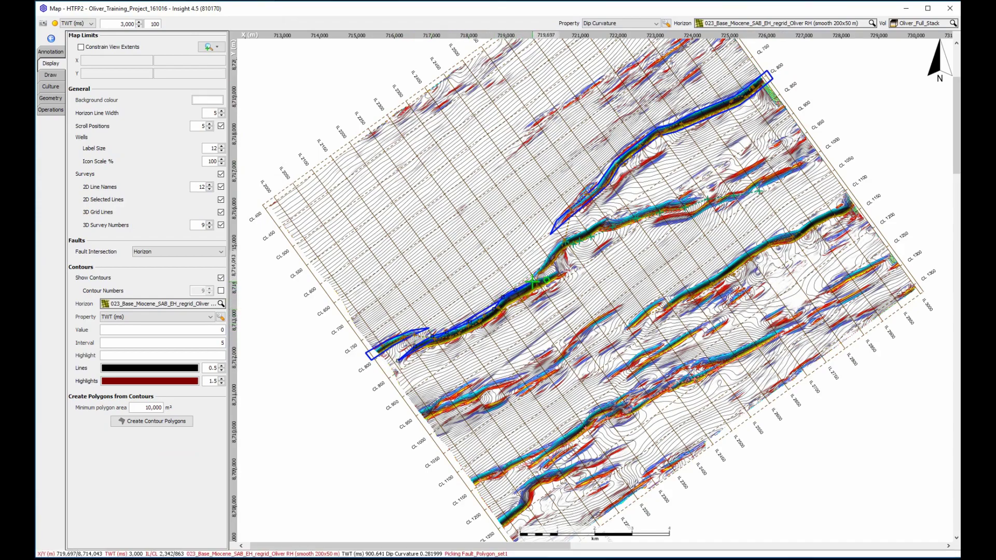
pyautogui.click(570, 267)
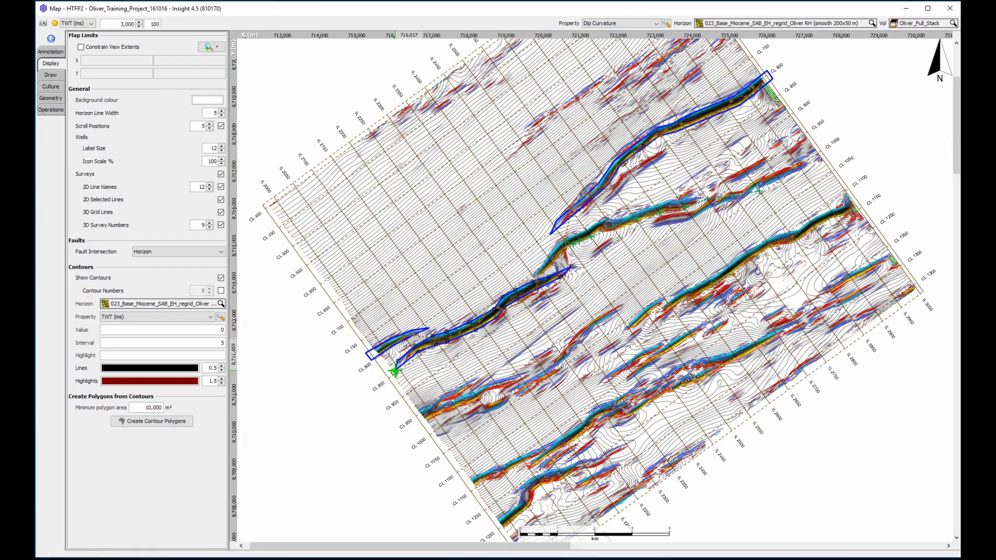
# Load the existing Fault_Polygon_set2 from the project into the session and check its assigned horizon
pyautogui.hotkey('alt', 'Tab')
pyautogui.click(264, 33)
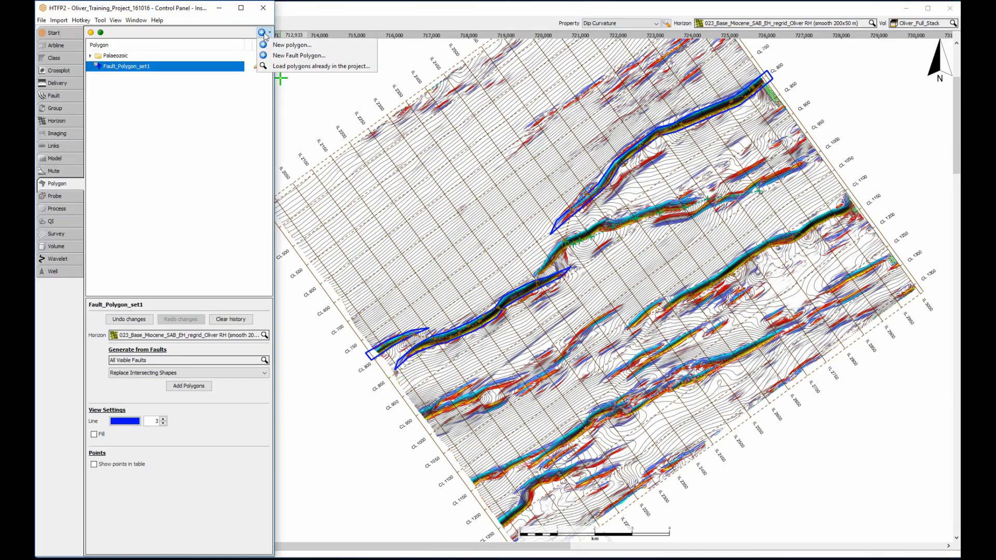
pyautogui.click(311, 67)
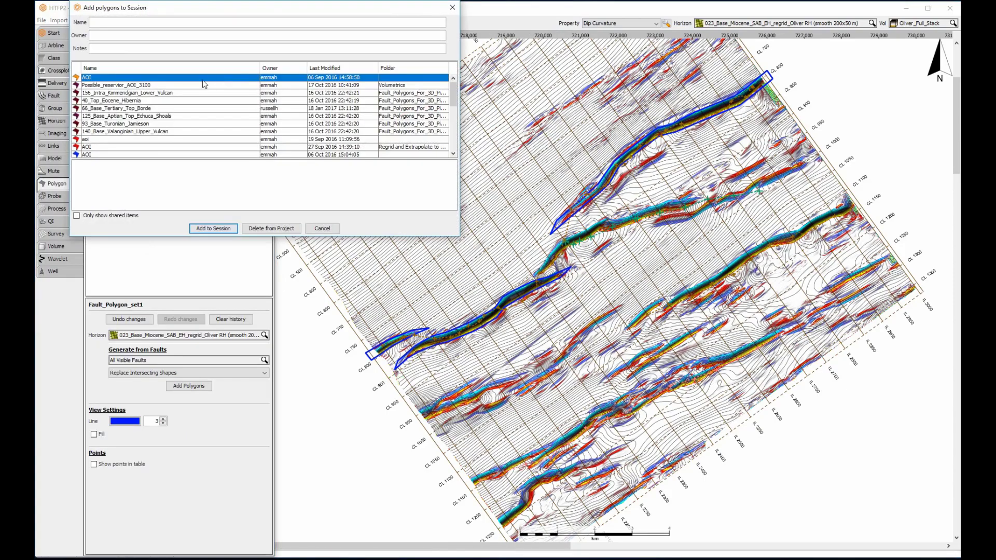
pyautogui.write('set2')
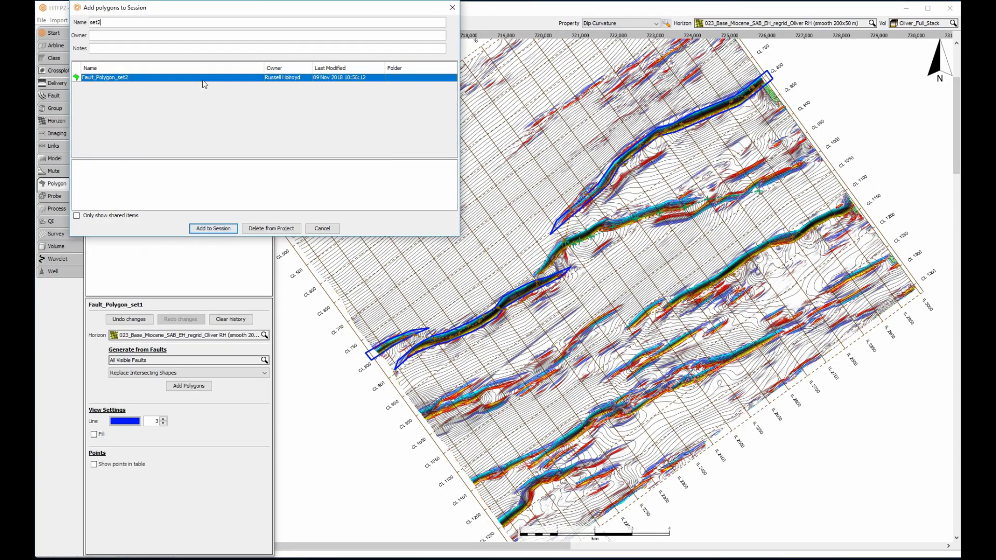
pyautogui.click(219, 228)
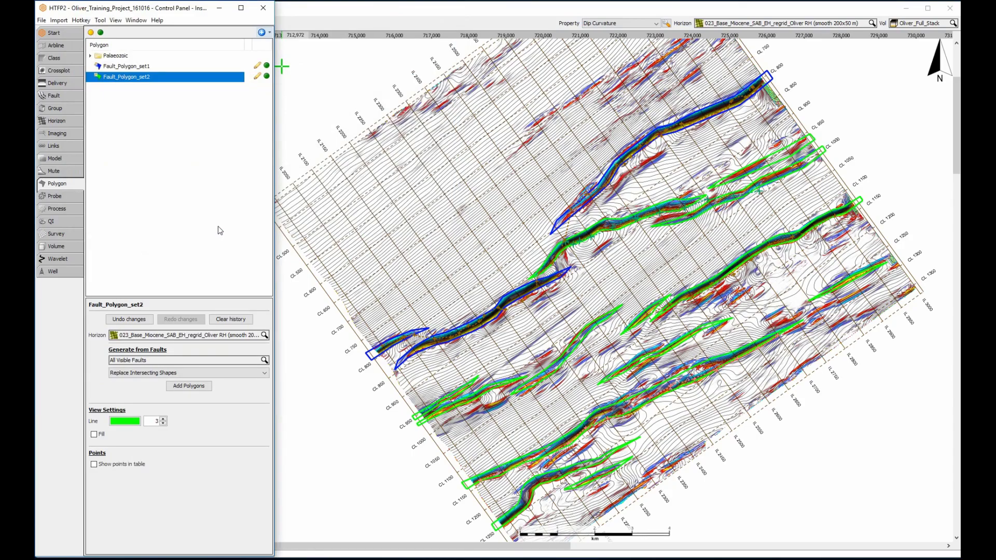
pyautogui.click(201, 337)
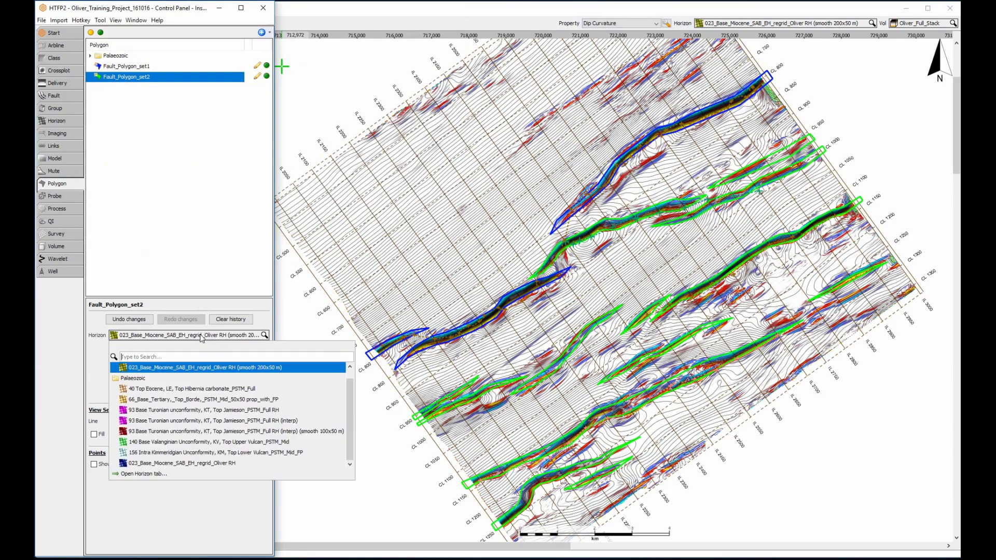
pyautogui.click(202, 337)
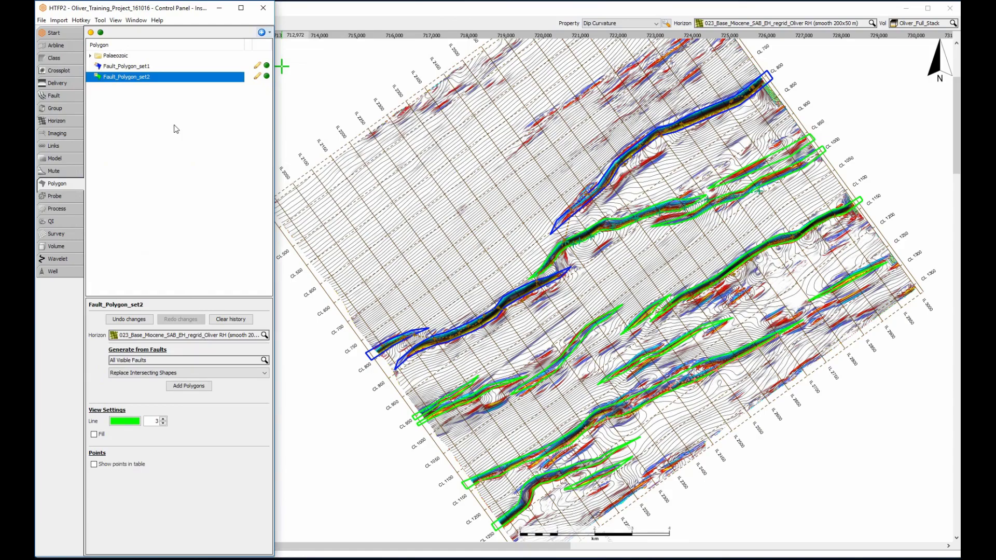
# Combine Fault_Polygon_set1 and Fault_Polygon_set2 into a new polygon set named Fault_Polygons_merged
pyautogui.keyDown('ctrl'); pyautogui.click(145, 71); pyautogui.keyUp('ctrl')
pyautogui.rightClick(144, 70)
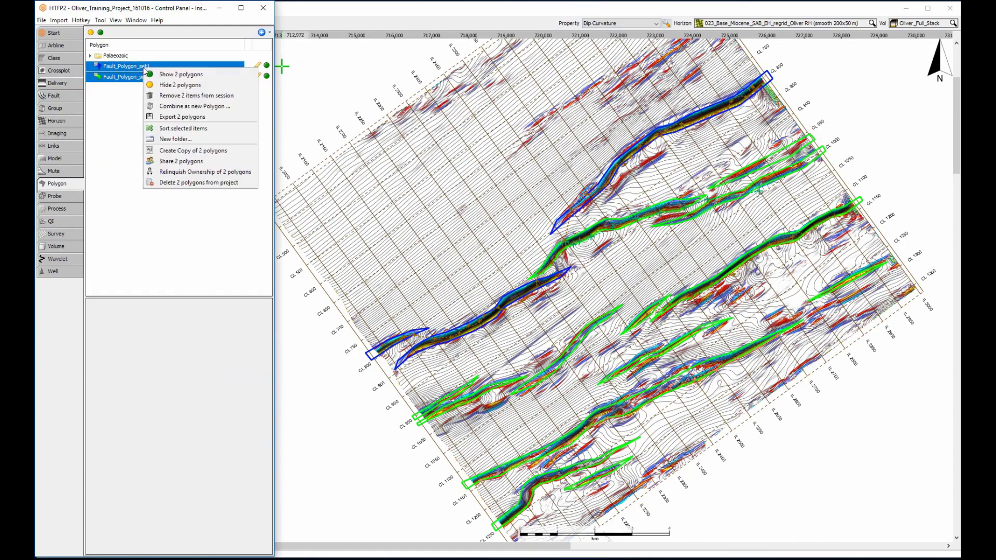
pyautogui.click(202, 110)
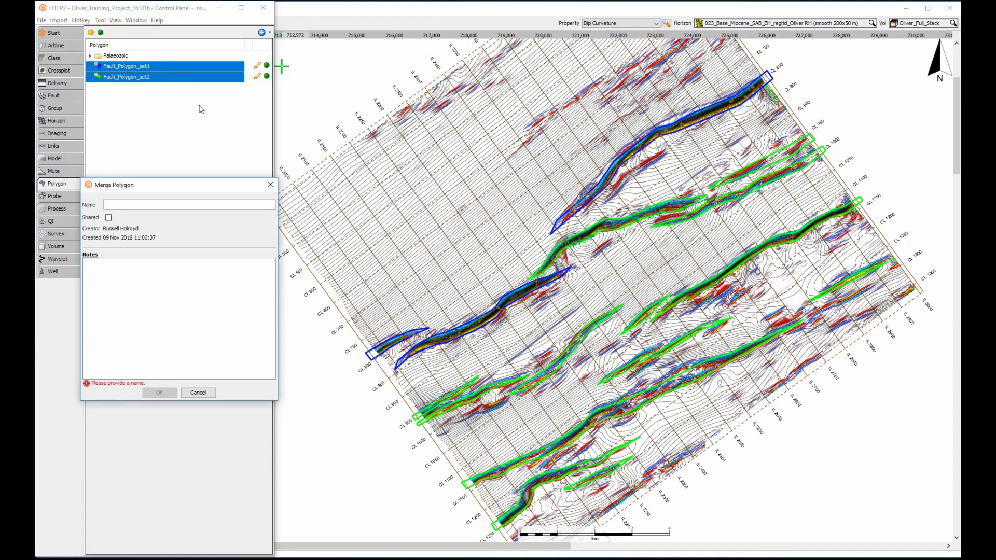
pyautogui.write('Fault_Pol')
pyautogui.write('ygons_merged')
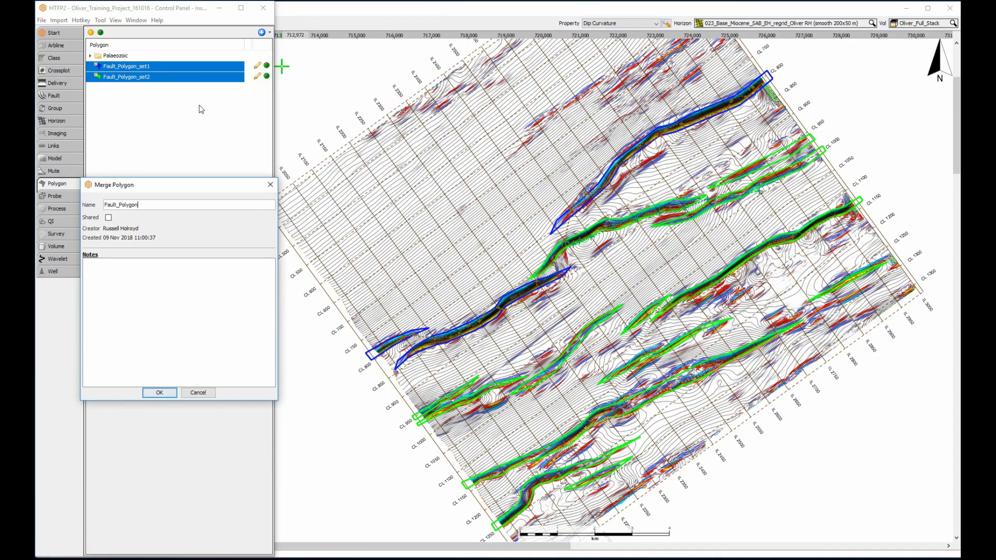
pyautogui.click(158, 394)
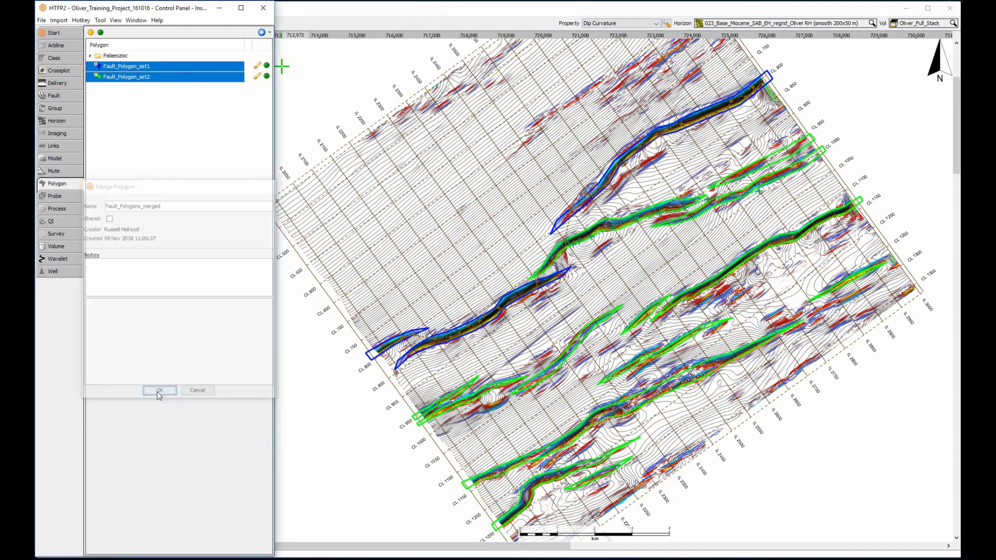
# Hide the two original sets, Fault_Polygon_set1 and Fault_Polygon_set2, on the map
pyautogui.click(127, 66)
pyautogui.click(266, 65)
pyautogui.click(266, 76)
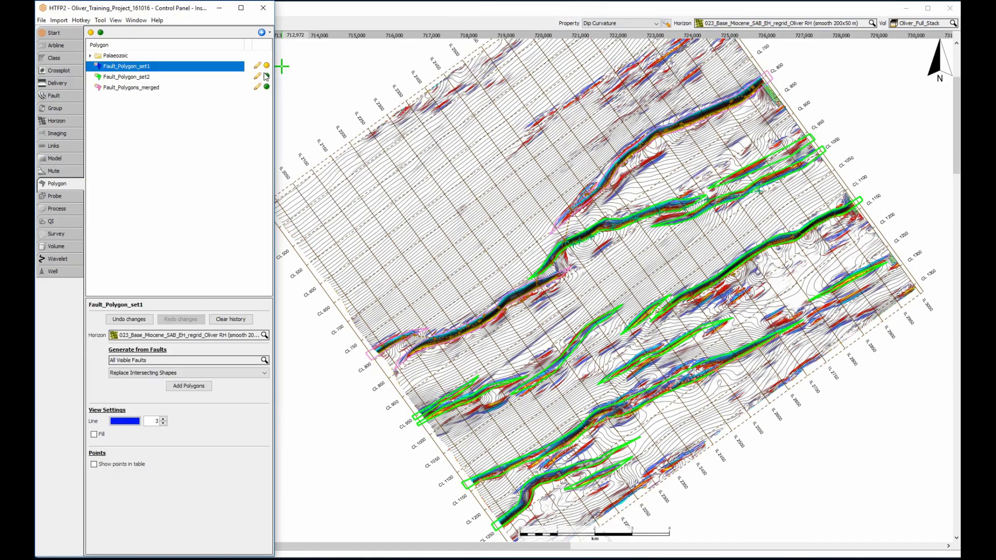
pyautogui.click(155, 77)
# Give Fault_Polygons_merged a black line of width 3 and assign it to horizon 023_Base_Miocene_SAB_EH_regrid_Oliver RH (smooth 200x50 m)
pyautogui.click(162, 89)
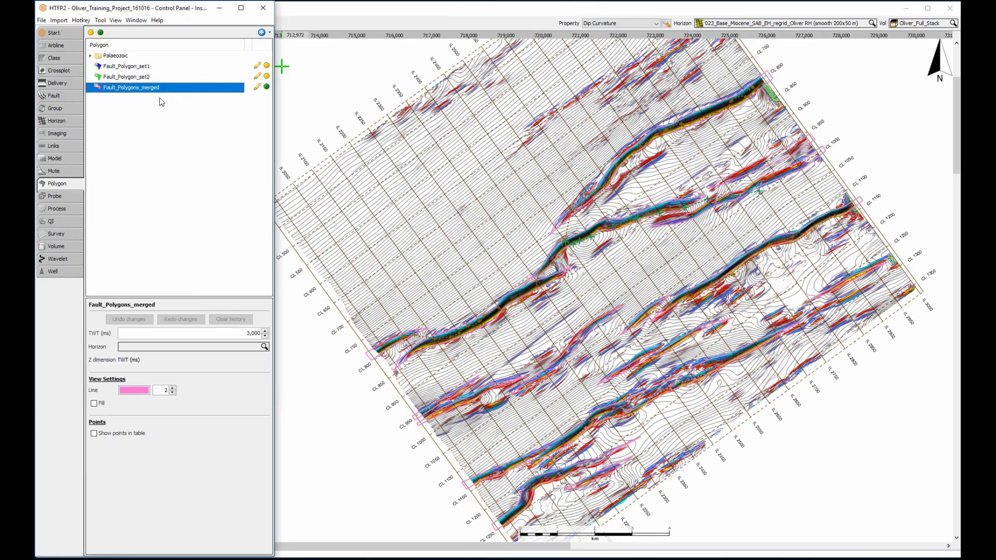
pyautogui.click(129, 390)
pyautogui.click(133, 398)
pyautogui.click(172, 388)
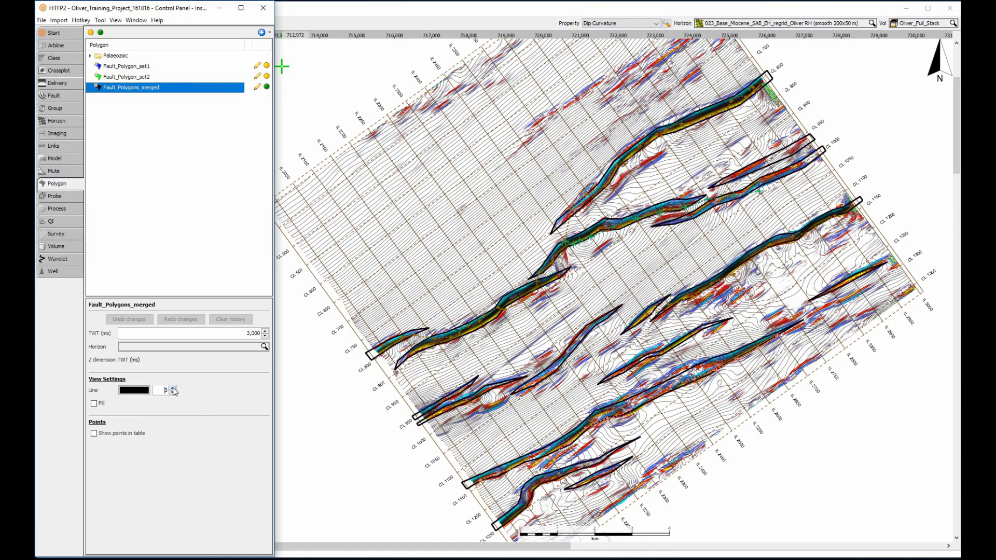
pyautogui.click(213, 347)
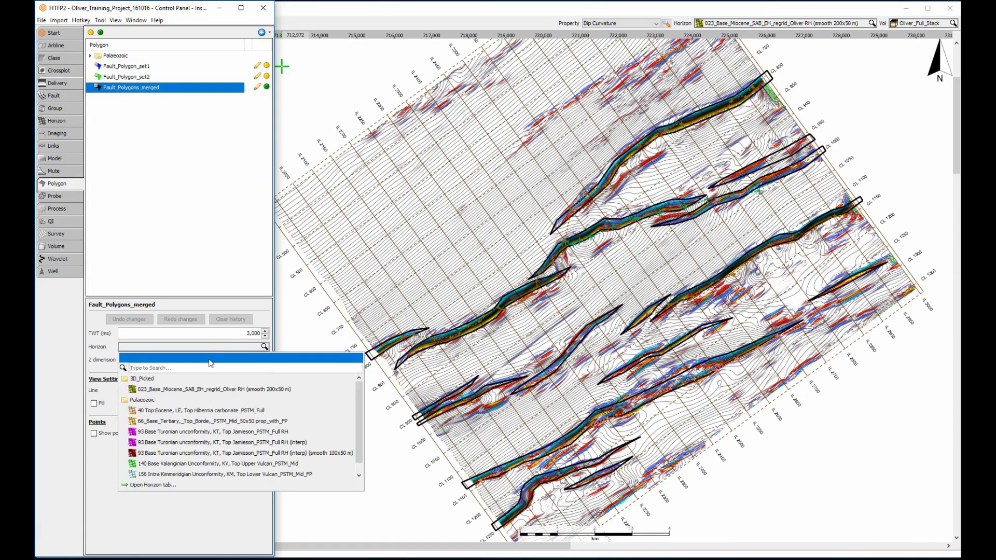
pyautogui.click(209, 390)
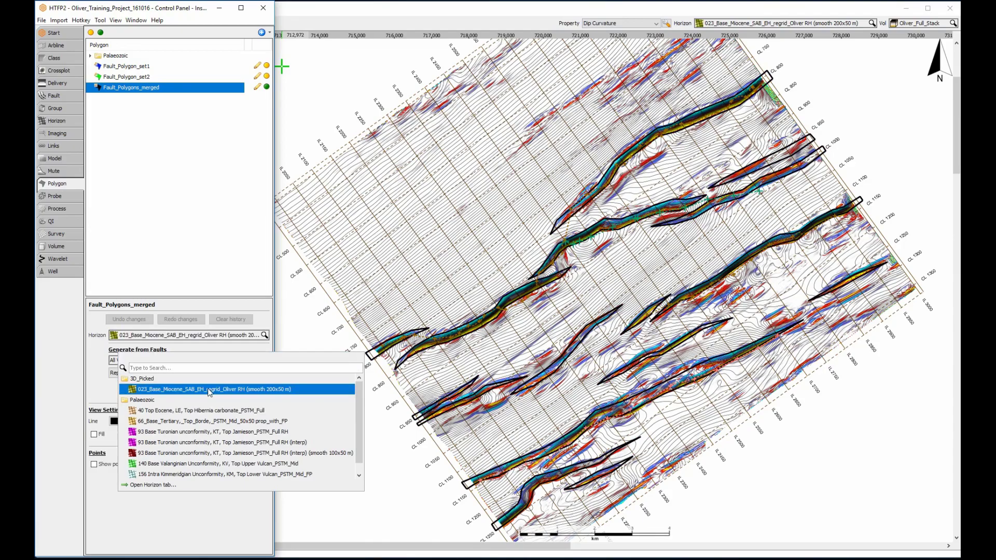
# Start picking Fault_Polygons_merged, try reshaping the narrow polygon near CL 950 at the northeast edge with an extra point, and undo the edit
pyautogui.click(257, 86)
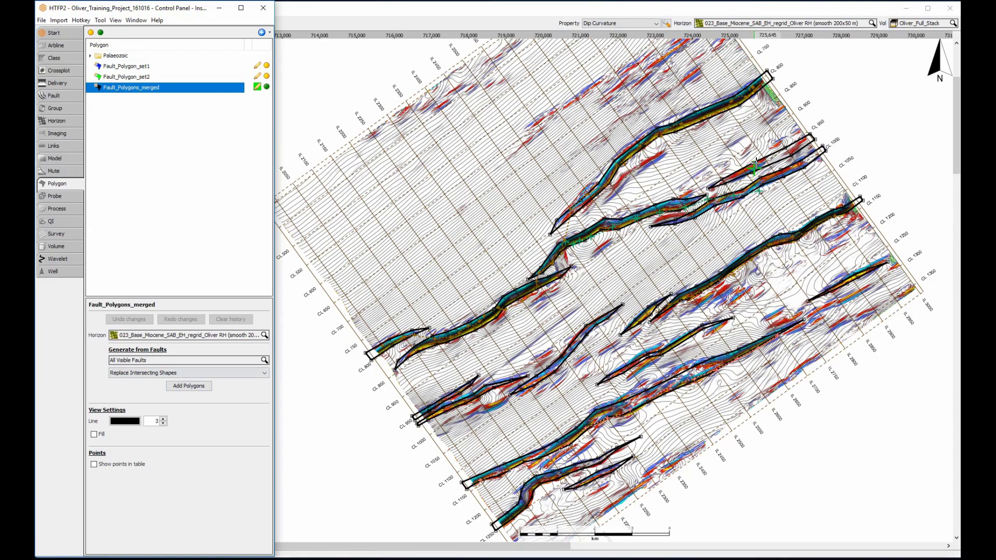
pyautogui.click(753, 162)
pyautogui.click(754, 163)
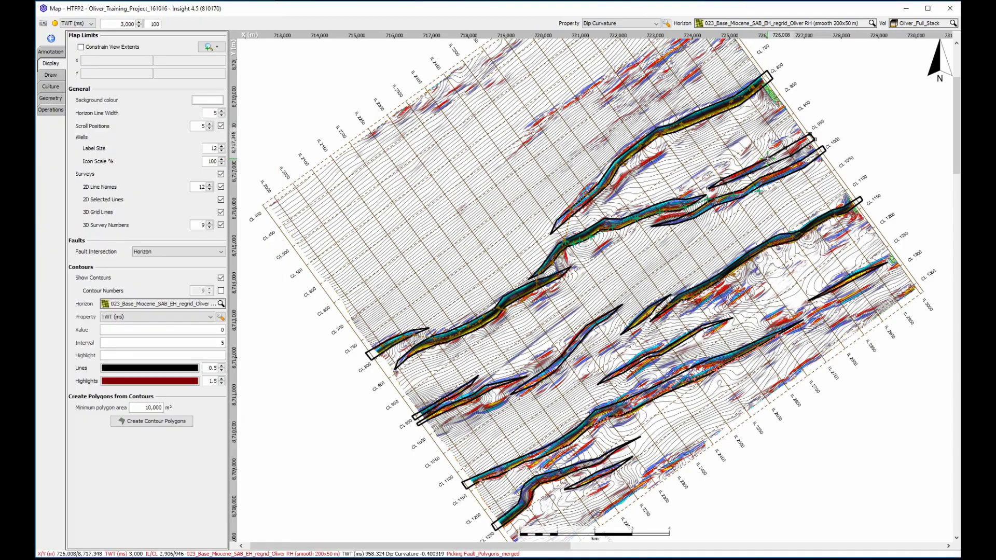
pyautogui.click(769, 142)
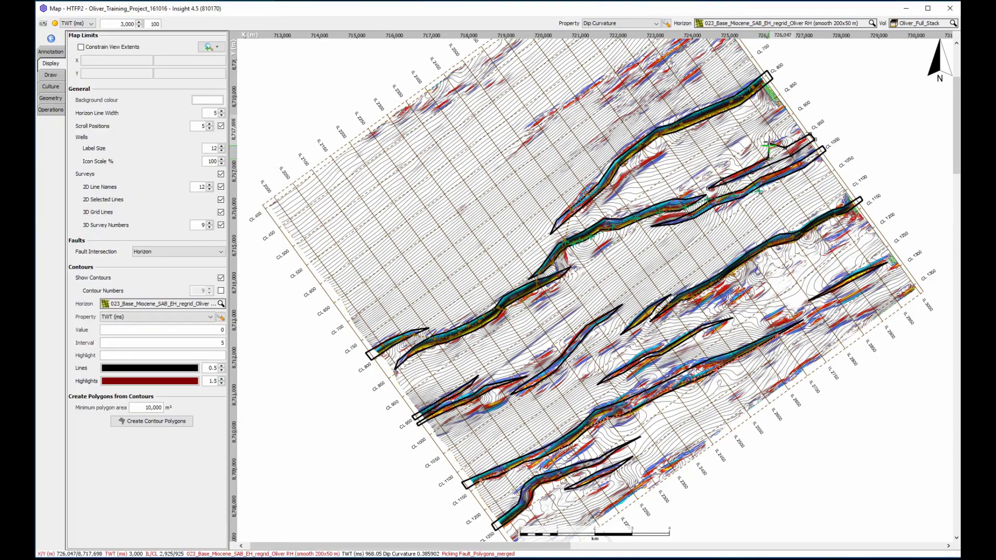
pyautogui.hotkey('ctrl', 'z')
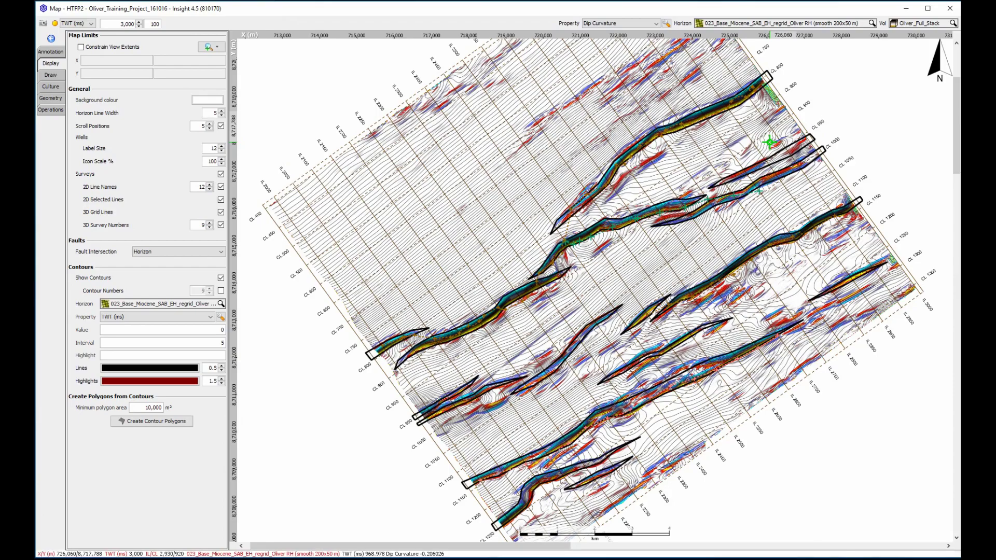
# Resume picking Fault_Polygons_merged and delete the narrow polygon, Shape 8, near CL 950 at the survey's northeast edge
pyautogui.rightClick(783, 155)
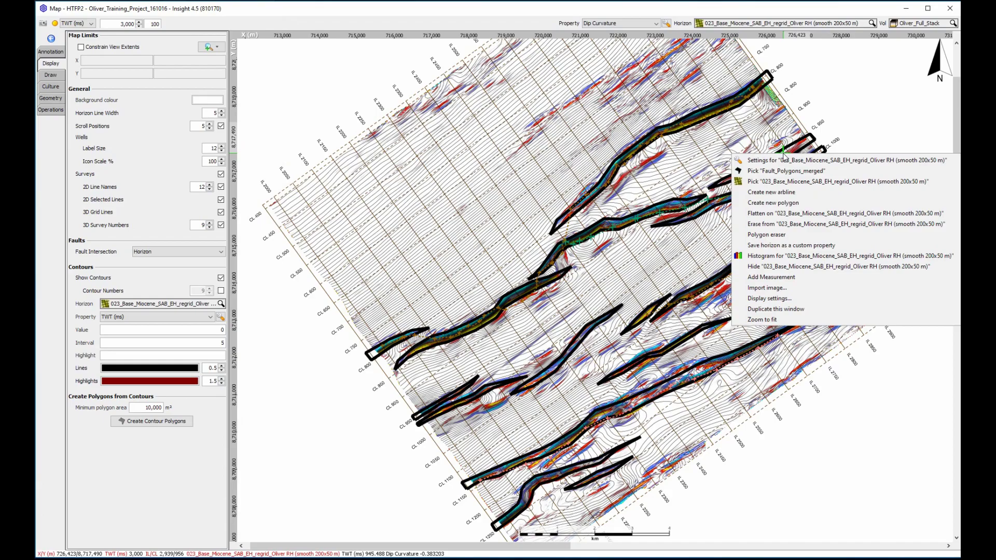
pyautogui.click(784, 169)
pyautogui.rightClick(788, 155)
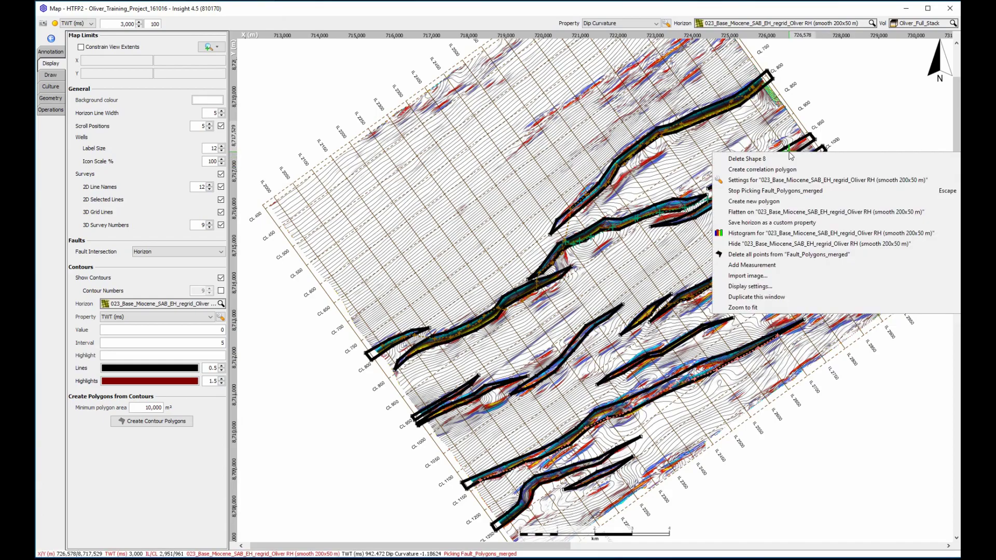
pyautogui.click(788, 159)
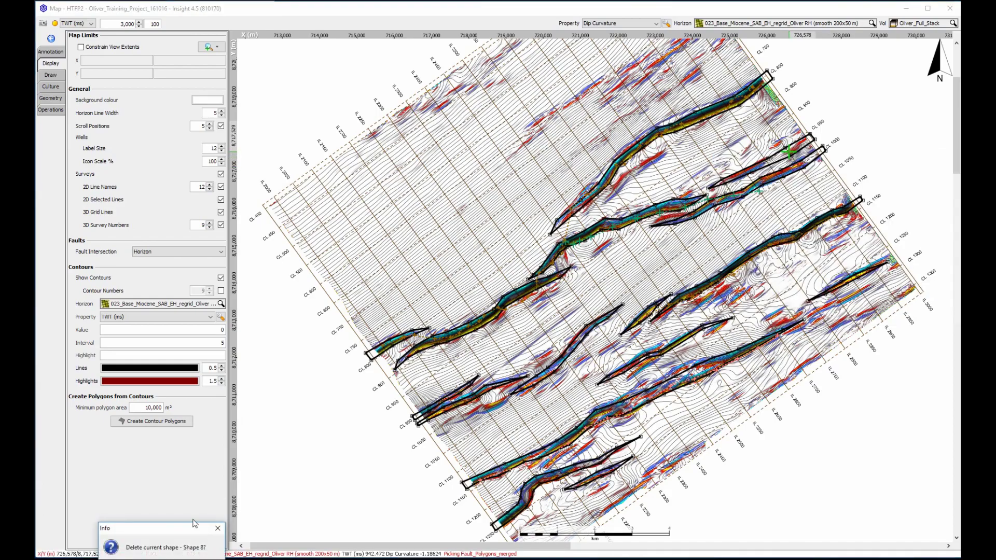
pyautogui.click(294, 507)
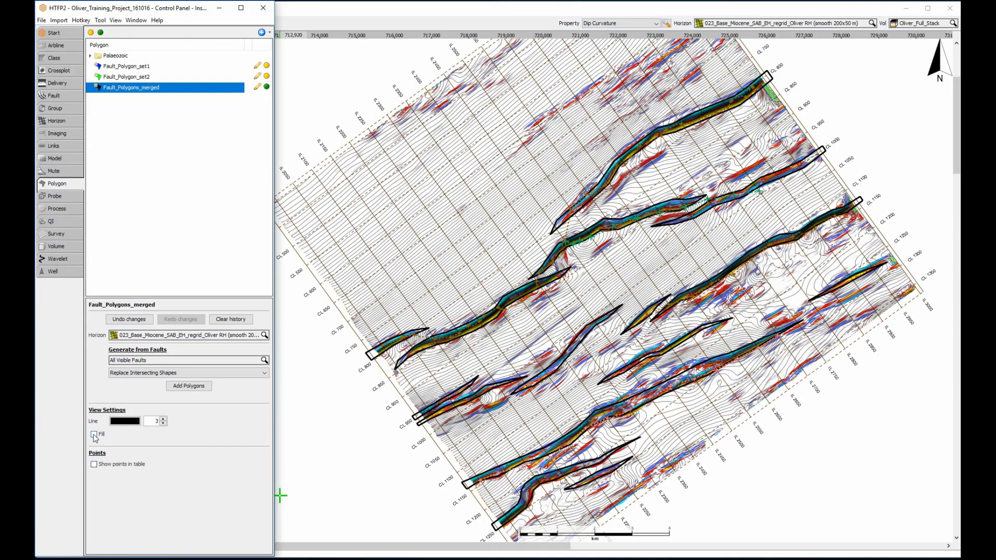
# Turn on the fill for Fault_Polygons_merged and set its colour to black
pyautogui.click(94, 435)
pyautogui.click(134, 436)
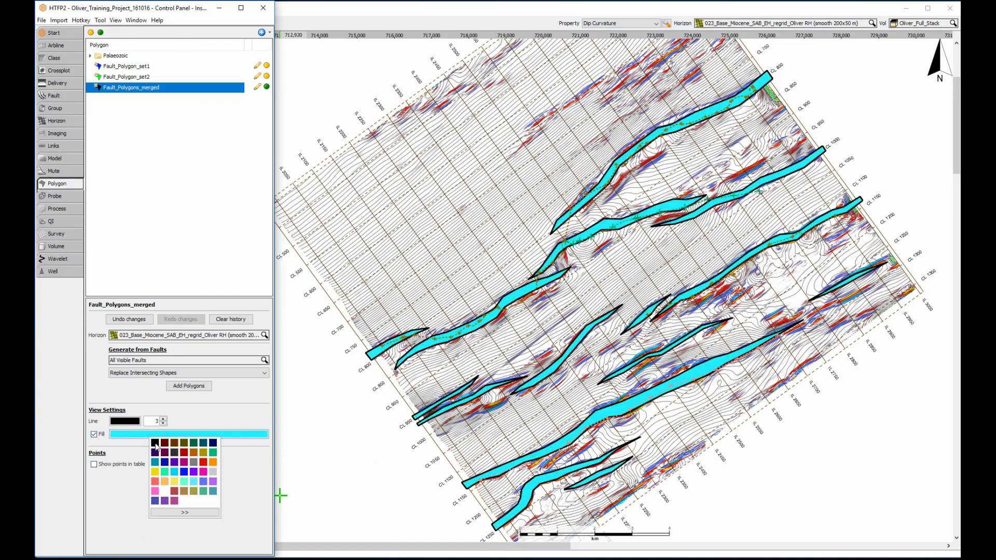
pyautogui.click(155, 443)
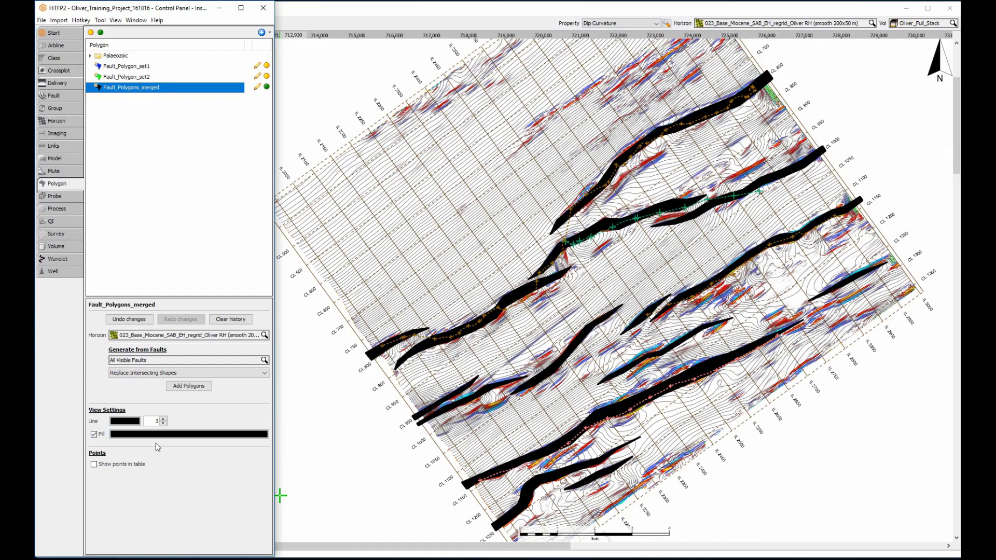
# Set up the map's Erase operation with Fault_Polygons_merged as the polygon to erase by
pyautogui.click(300, 14)
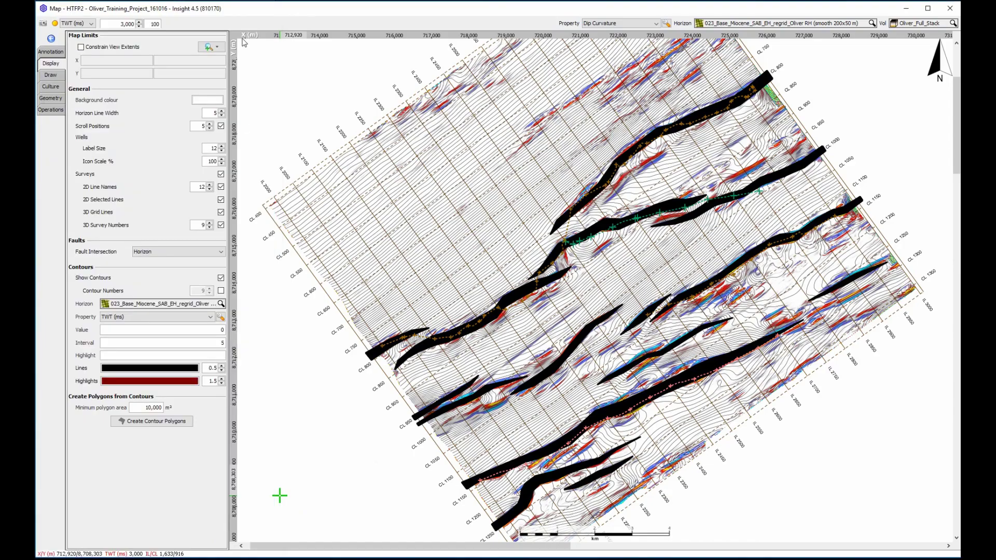
pyautogui.click(51, 110)
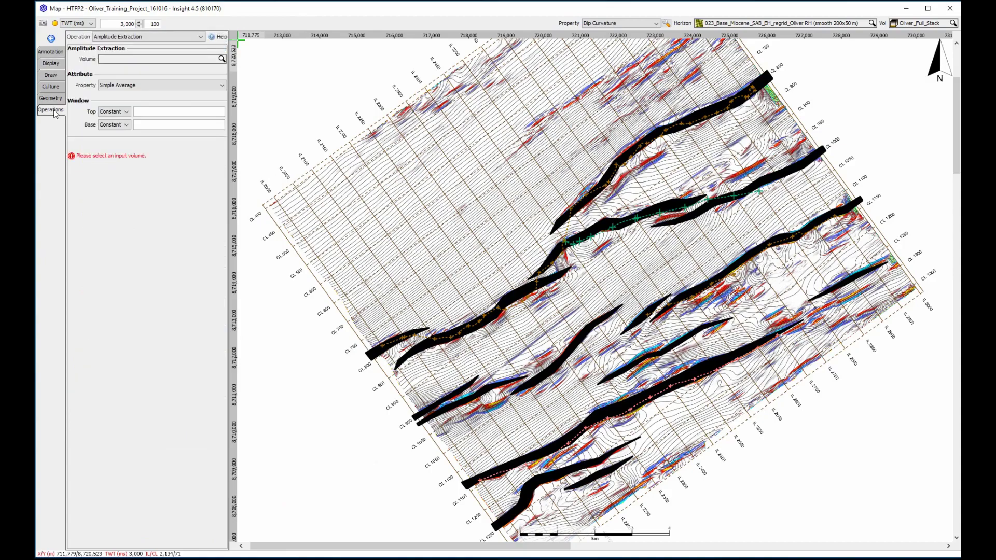
pyautogui.click(125, 37)
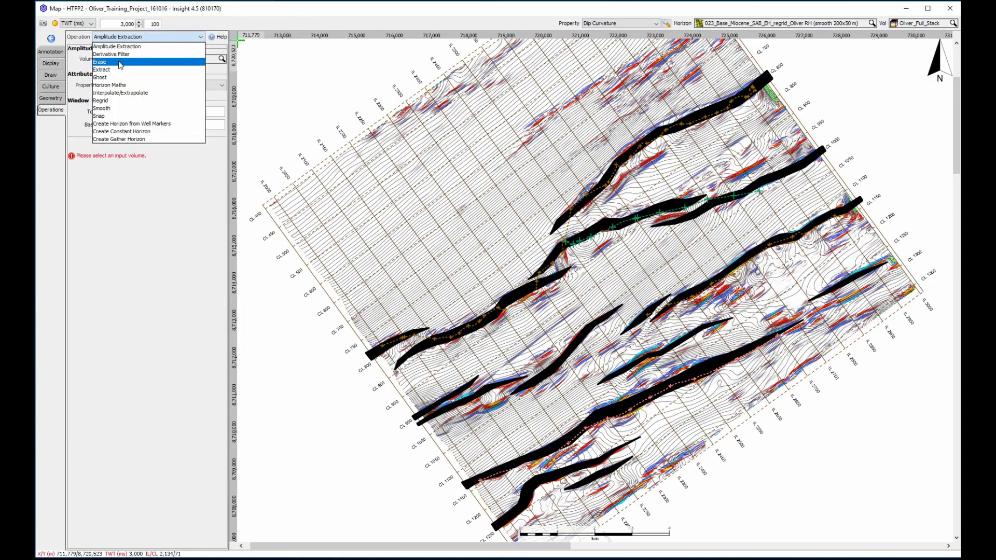
pyautogui.click(118, 61)
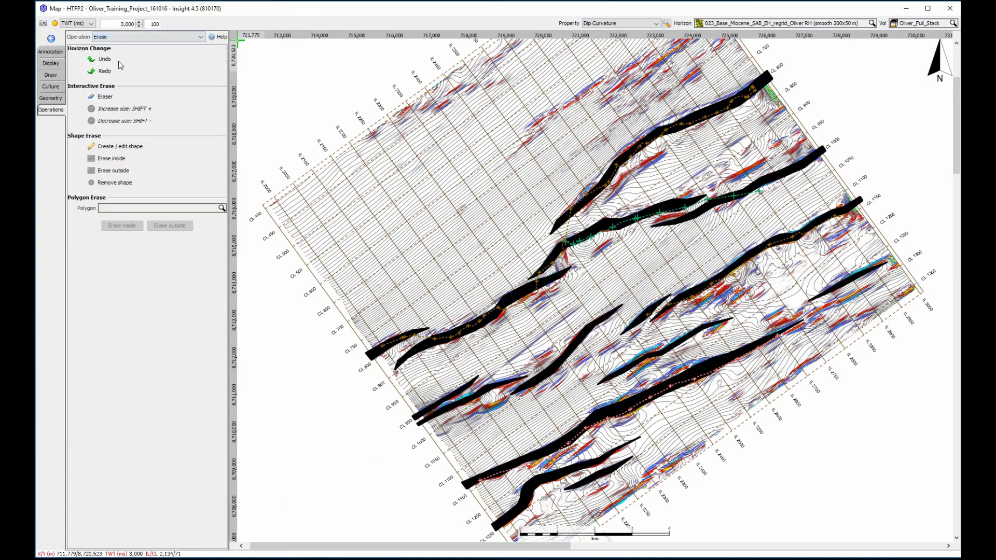
pyautogui.click(103, 209)
pyautogui.click(107, 229)
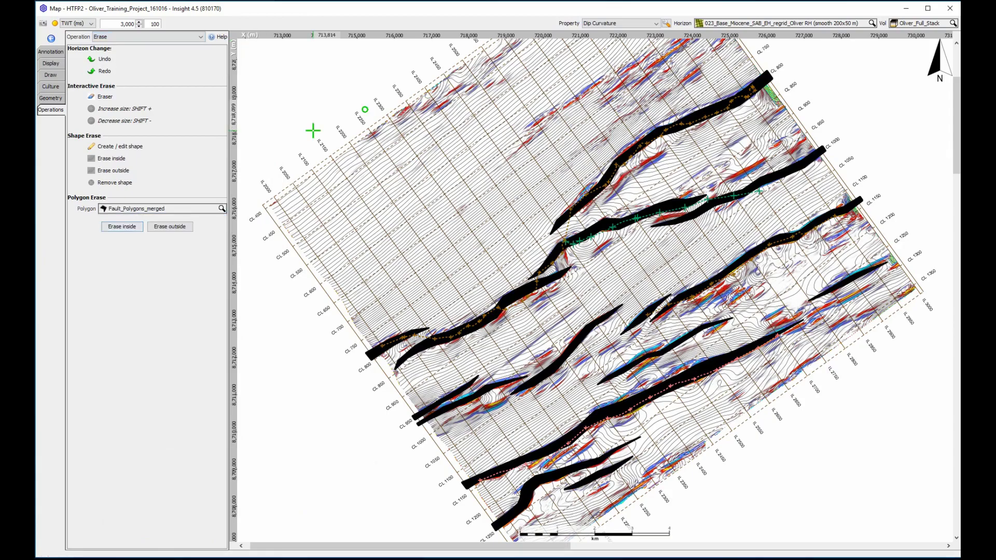
# Display the horizon's TWT (ms) property on the map and erase the horizon inside the merged fault polygons
pyautogui.click(609, 24)
pyautogui.scroll(5, 610, 35)
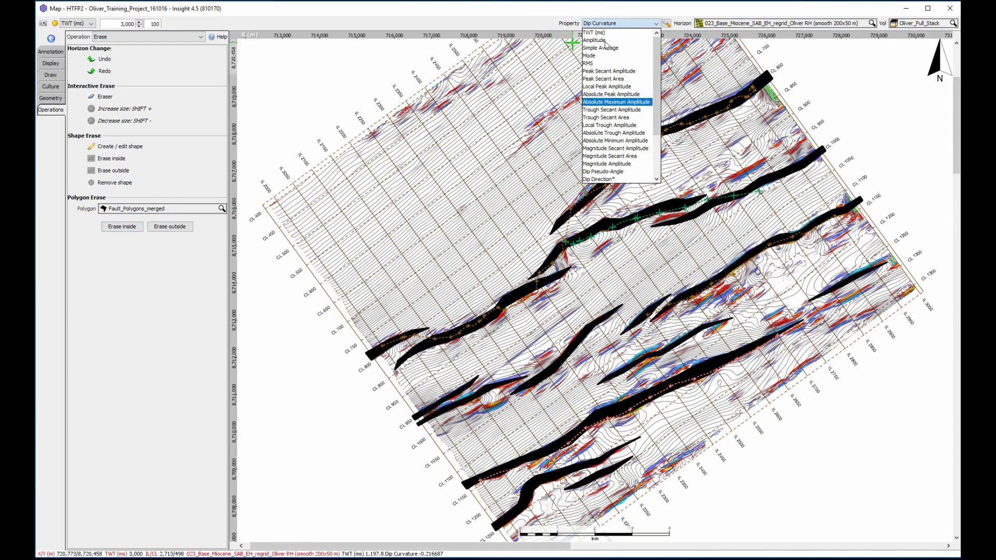
pyautogui.click(611, 33)
pyautogui.click(122, 227)
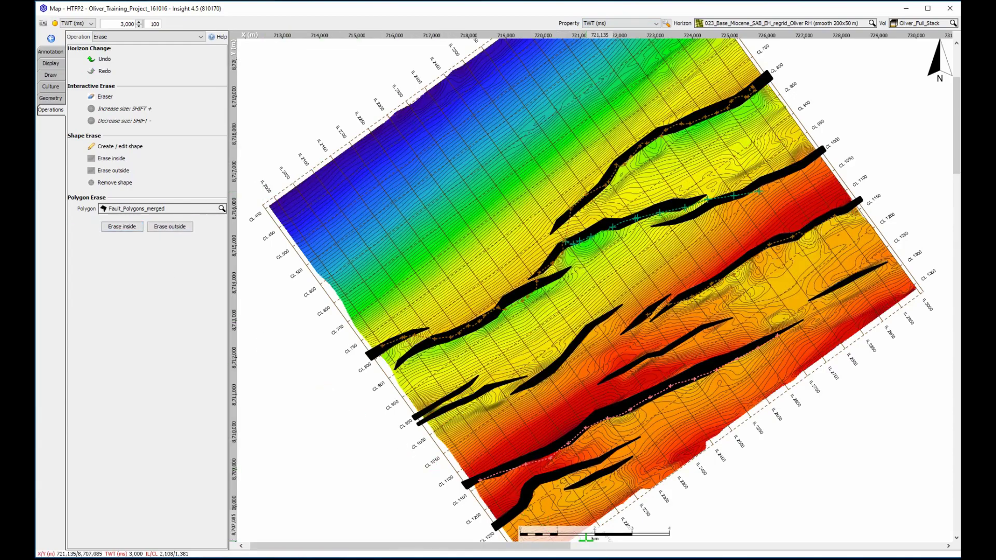